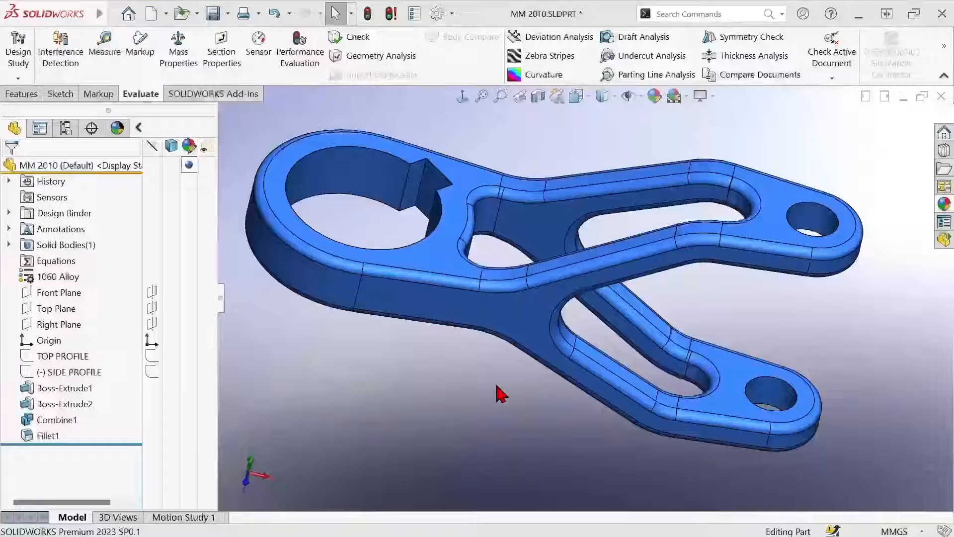
Check the normal distance between the flat upper faces of the two fork ends around their holes
{"action": "left_click", "coordinate": [778, 227]}
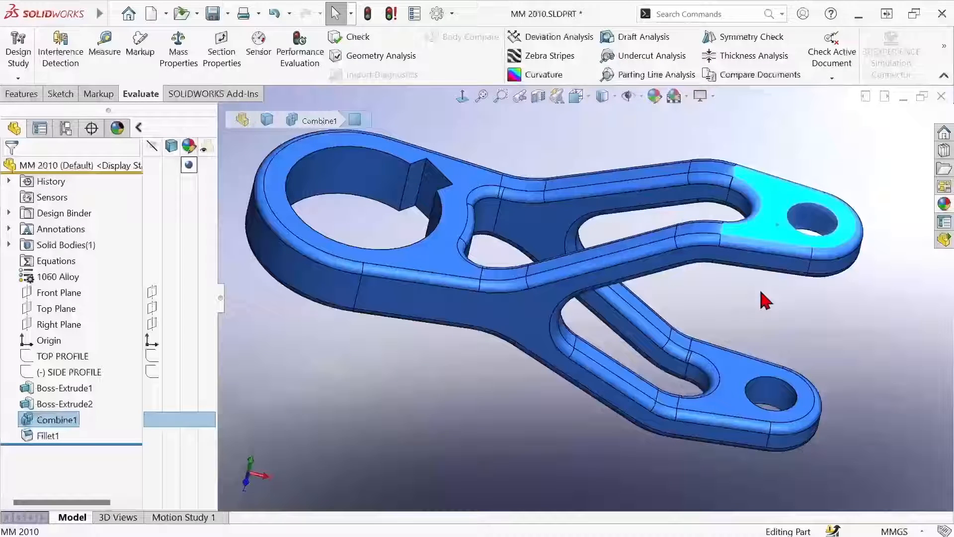
{"action": "left_click", "coordinate": [729, 390], "text": "ctrl"}
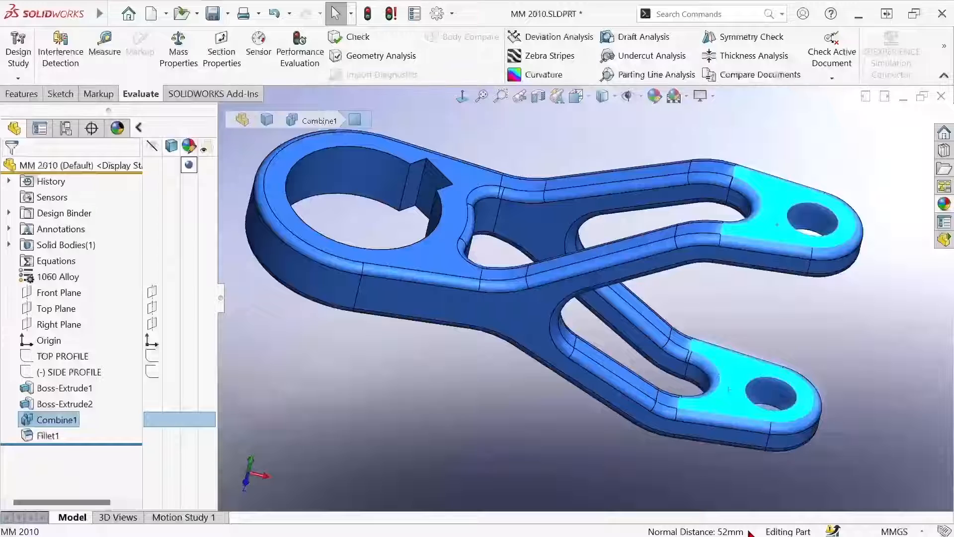
{"action": "left_click", "coordinate": [723, 501]}
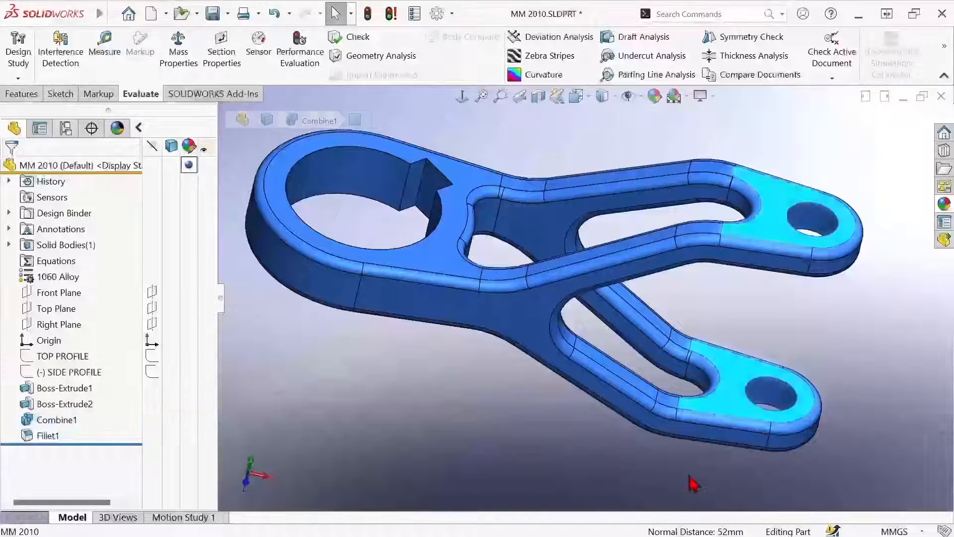
Check the angle between the sloped upper faces of the two fork arms and clear the selection
{"action": "left_click", "coordinate": [640, 253]}
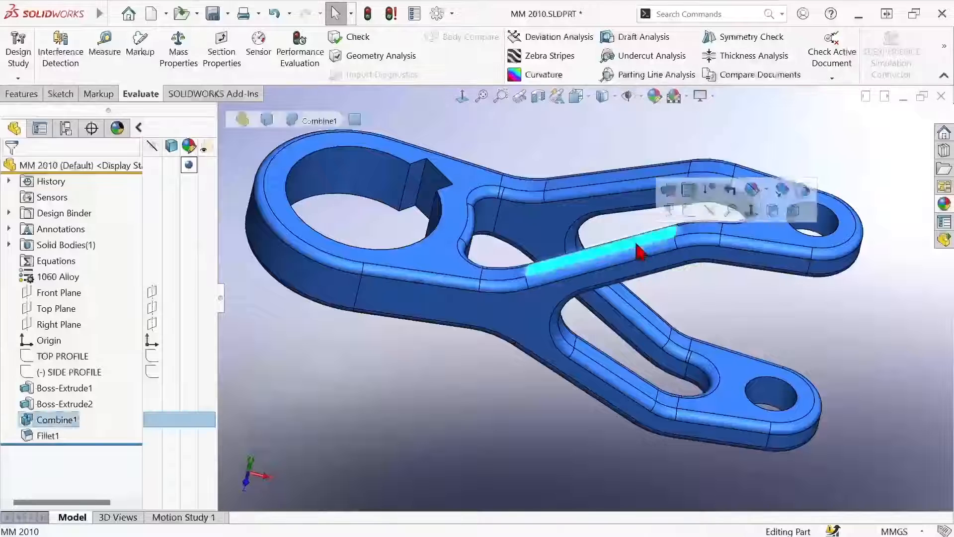
{"action": "left_click", "coordinate": [648, 396], "text": "ctrl"}
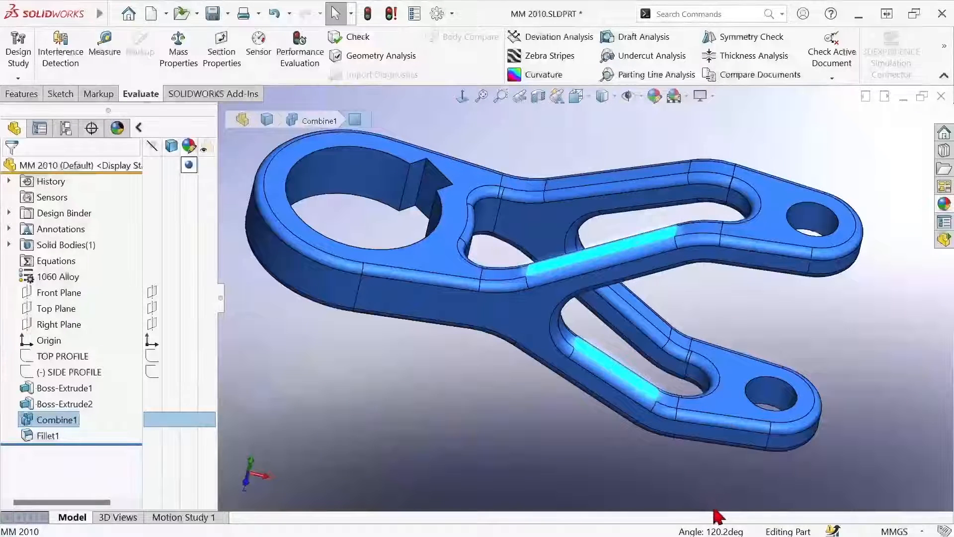
{"action": "key", "text": "ctrl"}
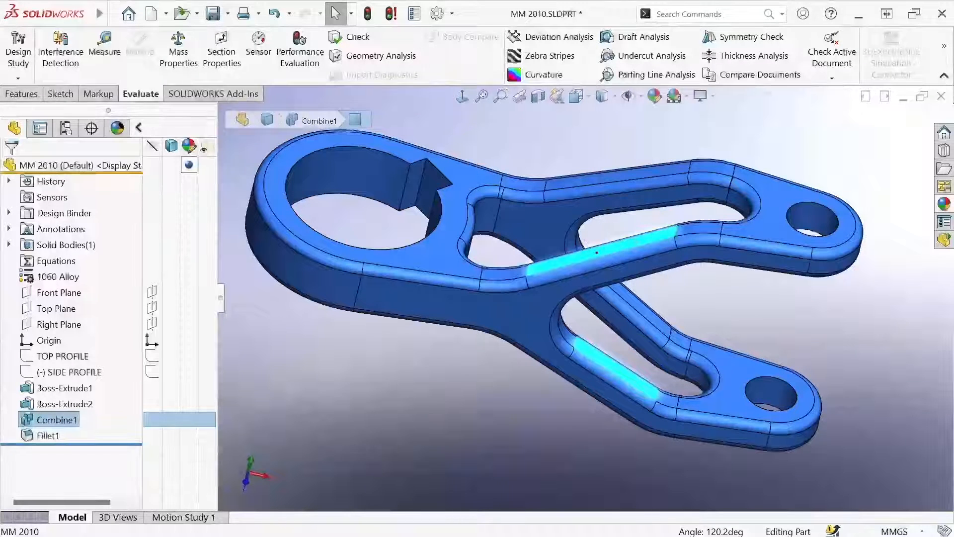
{"action": "mouse_move", "coordinate": [597, 253]}
{"action": "left_mouse_down"}
{"action": "mouse_move", "coordinate": [578, 232]}
{"action": "mouse_move", "coordinate": [496, 236]}
{"action": "mouse_move", "coordinate": [467, 332]}
{"action": "mouse_move", "coordinate": [558, 412]}
{"action": "left_mouse_up"}
{"action": "left_click_drag", "start_coordinate": [600, 382], "coordinate": [605, 368]}
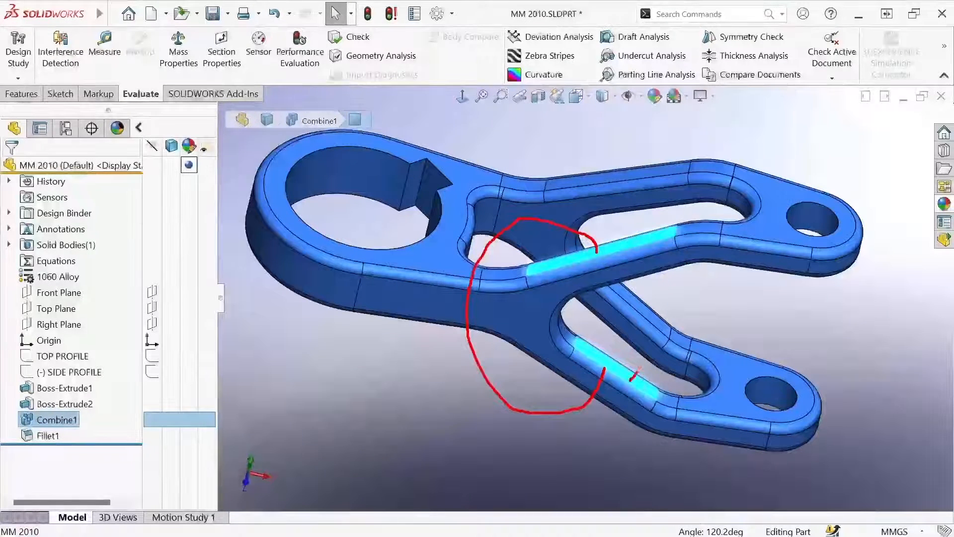
{"action": "left_click_drag", "start_coordinate": [650, 340], "coordinate": [653, 292]}
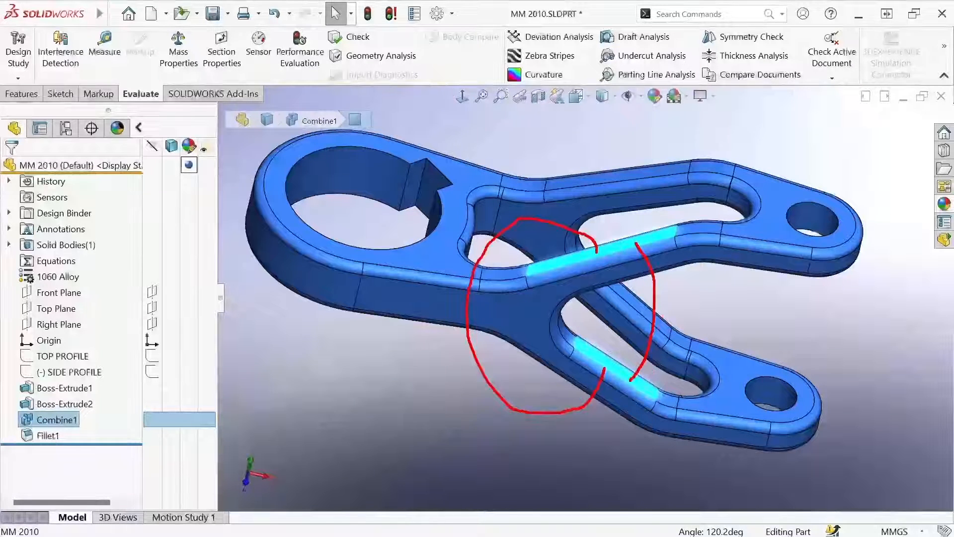
{"action": "key", "text": "Escape"}
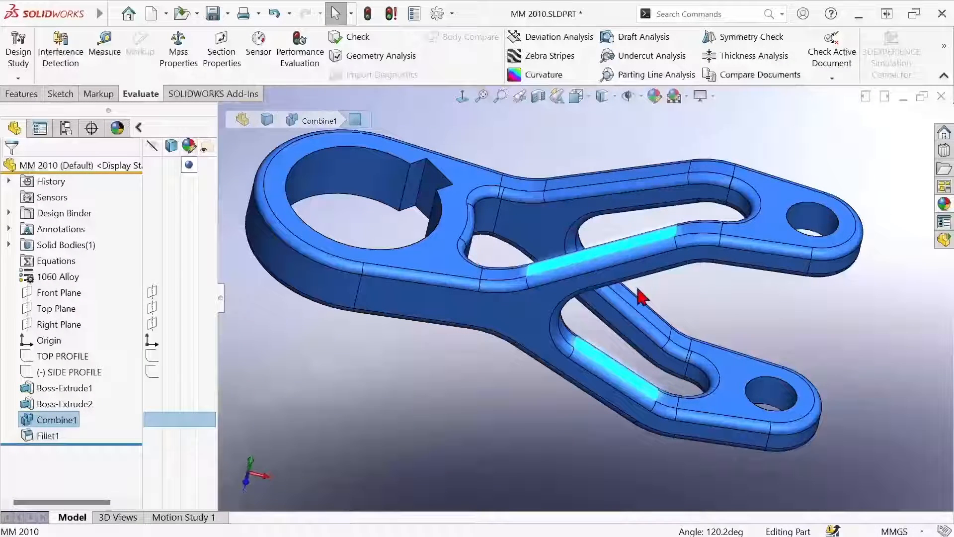
{"action": "key", "text": "Escape"}
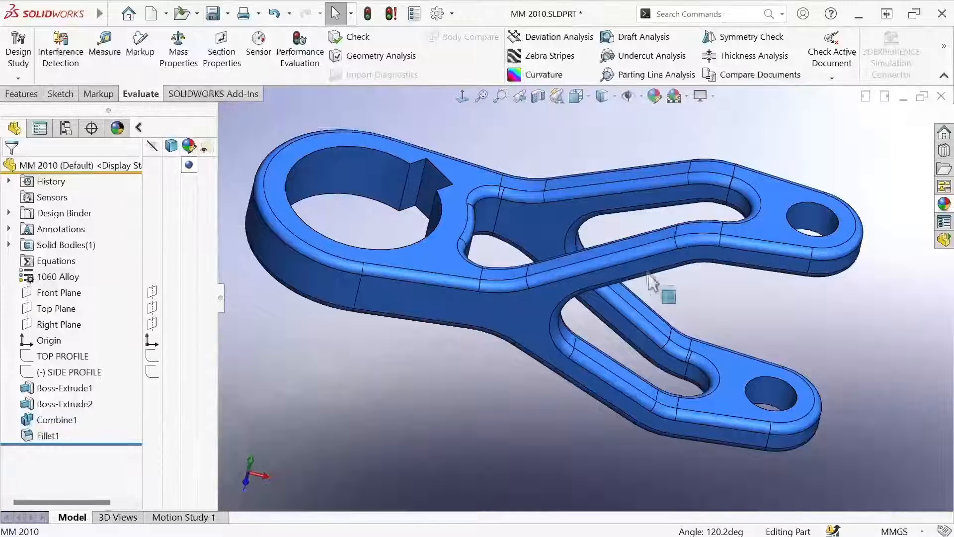
Check the angle between one sloped edge on the upper fork arm and one on the lower arm
{"action": "left_click", "coordinate": [634, 246]}
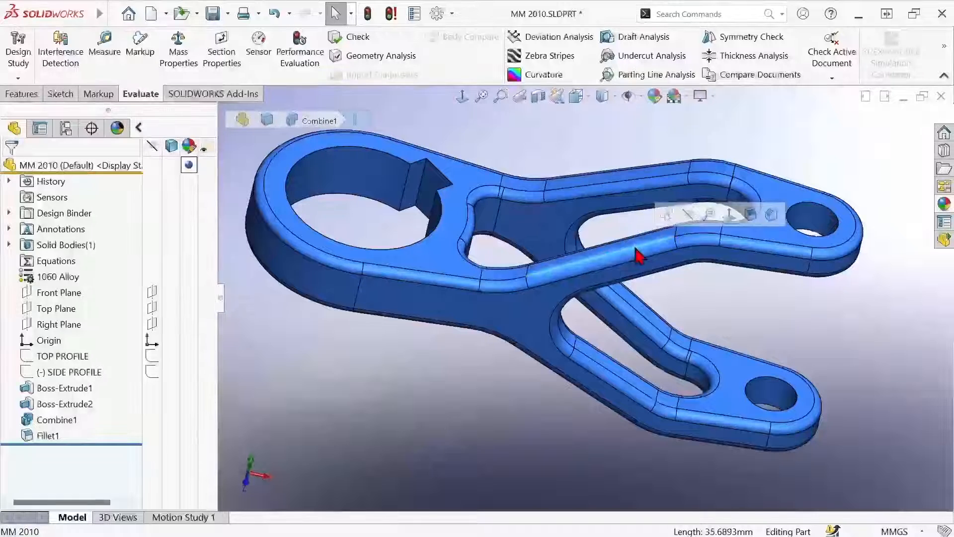
{"action": "left_click", "coordinate": [634, 387], "text": "ctrl"}
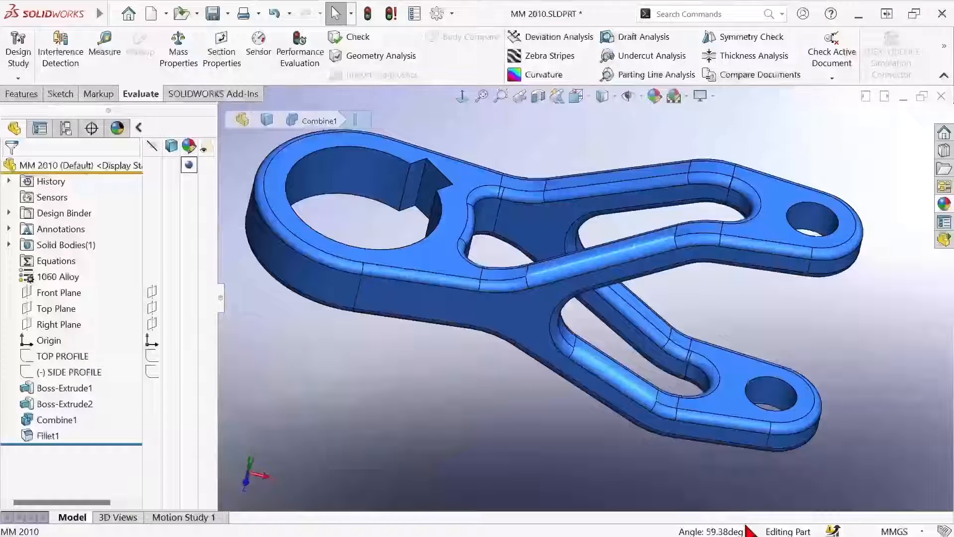
{"action": "key", "text": "ctrl"}
{"action": "key", "text": "ctrl"}
{"action": "key", "text": "ctrl"}
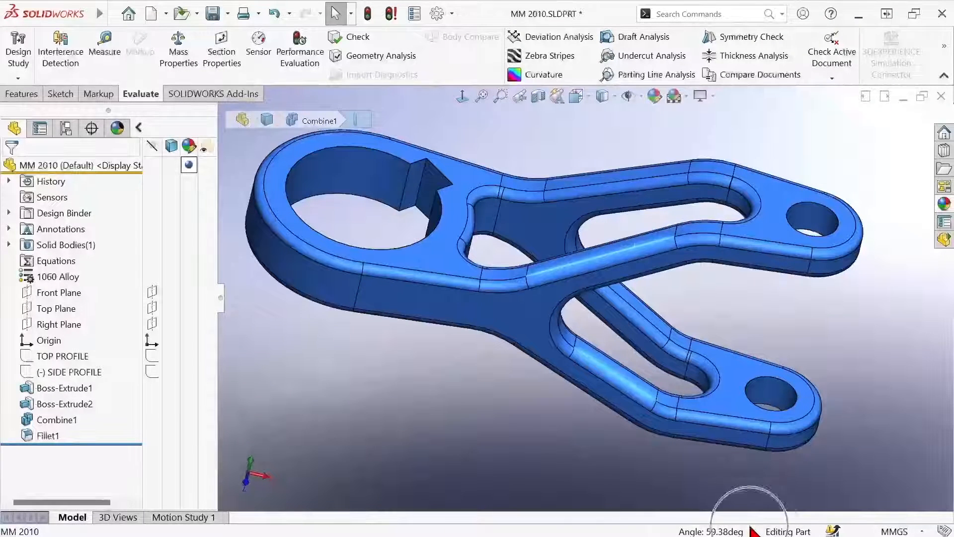
{"action": "key", "text": "ctrl"}
{"action": "key", "text": "ctrl"}
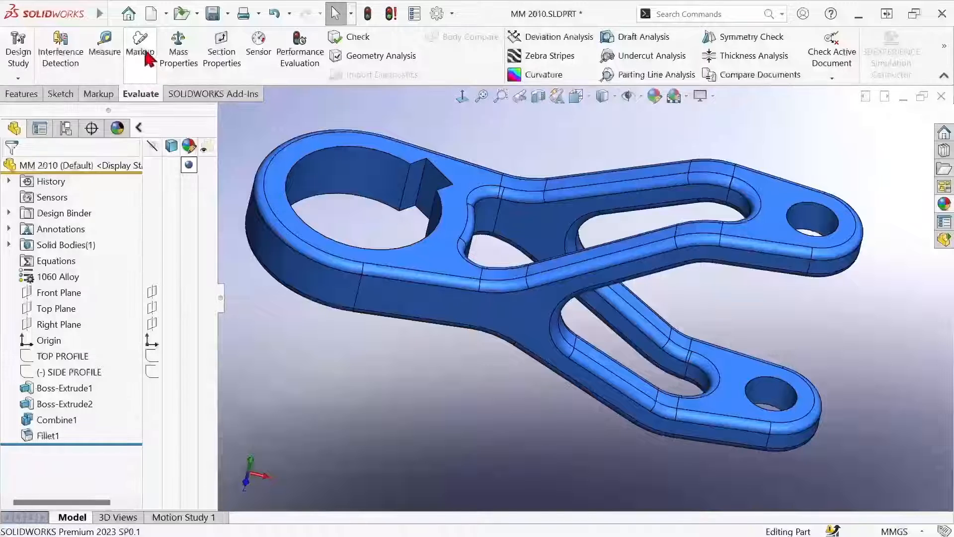
Measure the angle between the two sloped fork-arm faces with the Measure tool and clear the selection
{"action": "left_click", "coordinate": [105, 50]}
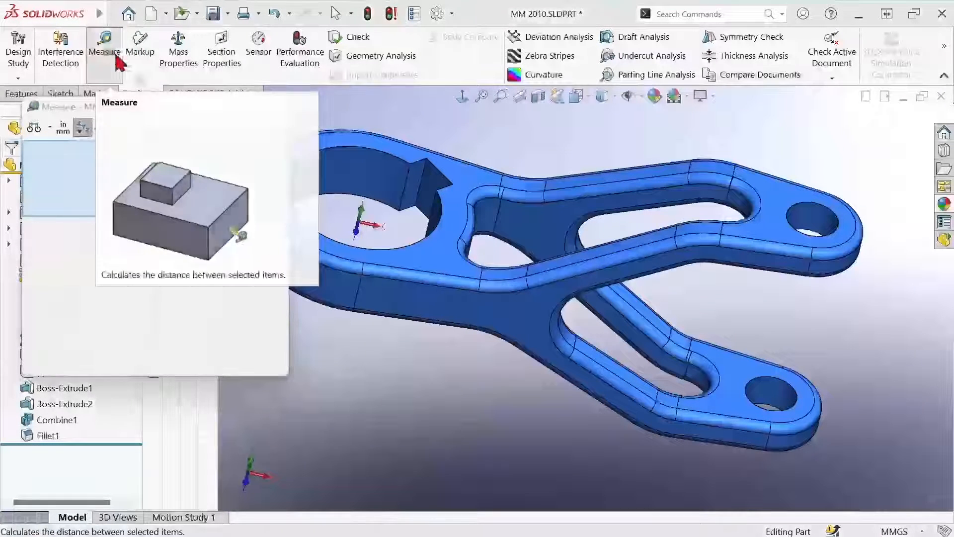
{"action": "left_click", "coordinate": [653, 247]}
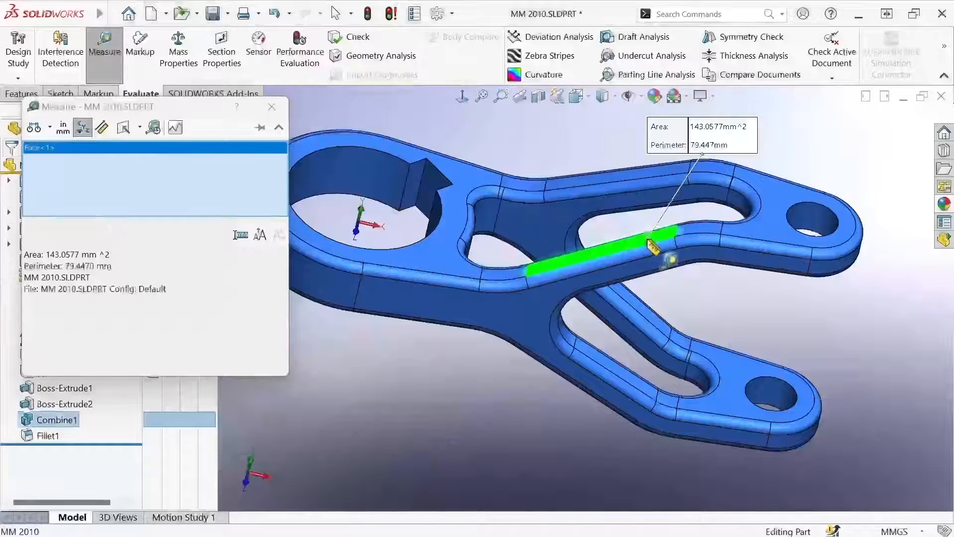
{"action": "left_click", "coordinate": [654, 394]}
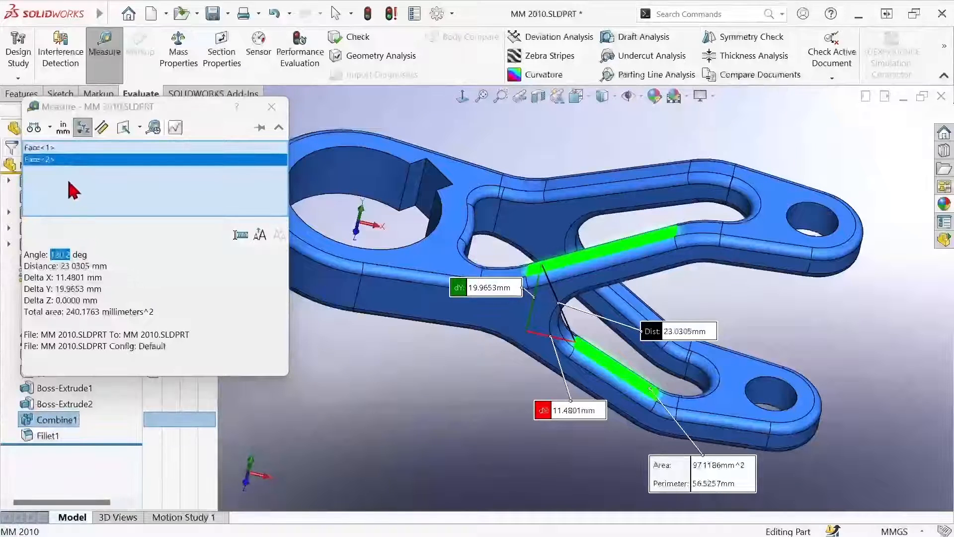
{"action": "left_click", "coordinate": [342, 353]}
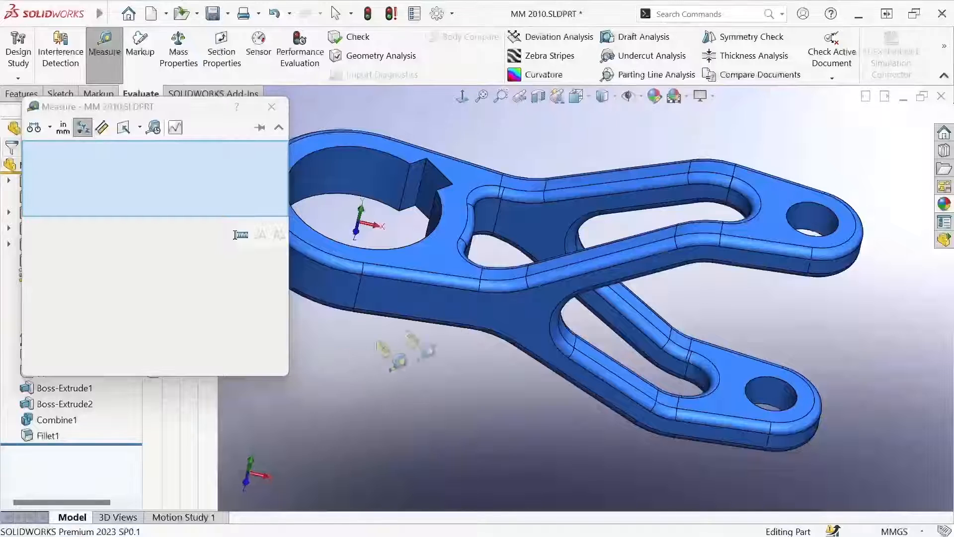
Measure the angle between the sloped edges of the upper and lower fork arms
{"action": "left_click", "coordinate": [642, 248]}
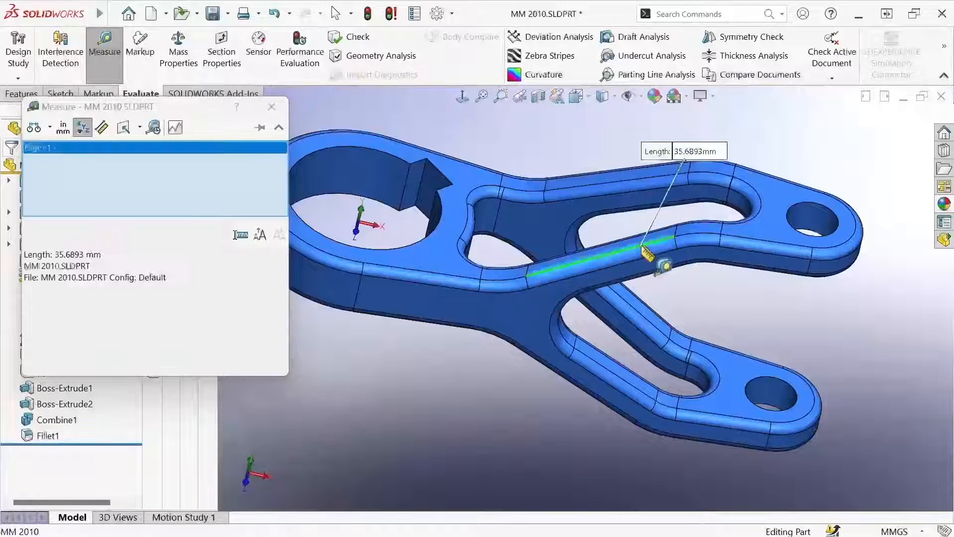
{"action": "left_click", "coordinate": [639, 392]}
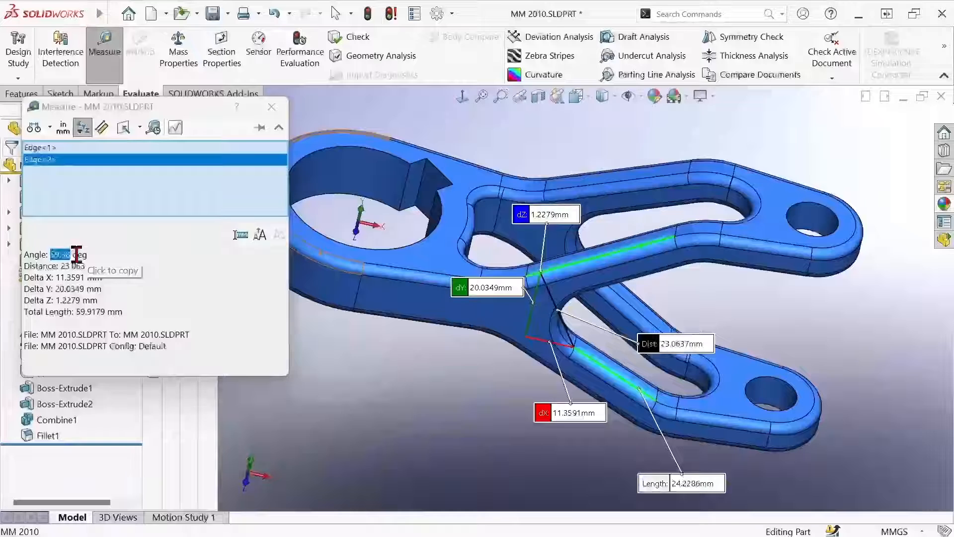
{"action": "left_click", "coordinate": [340, 347]}
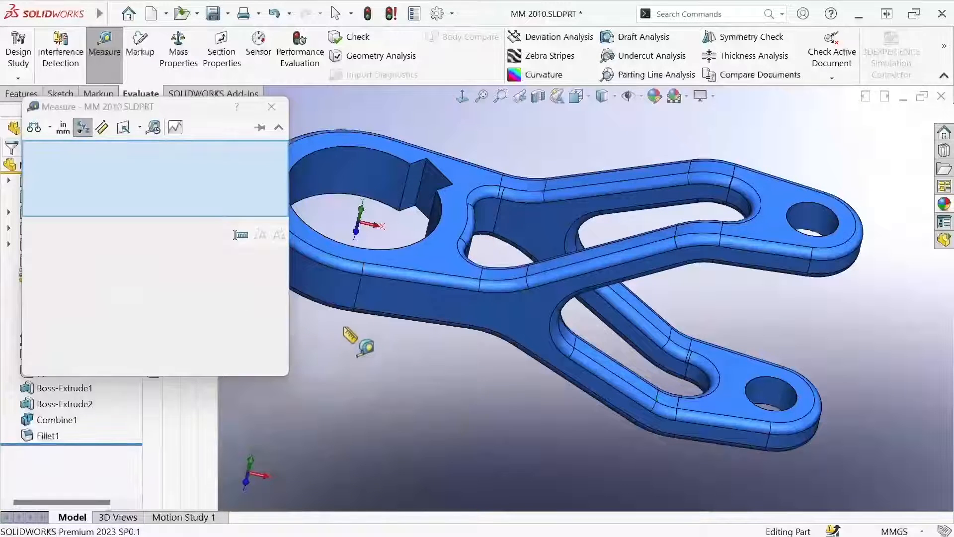
Measure the angle between the upper arm's sloped edge and the lower arm's sloped face, and close Measure
{"action": "left_click", "coordinate": [659, 243]}
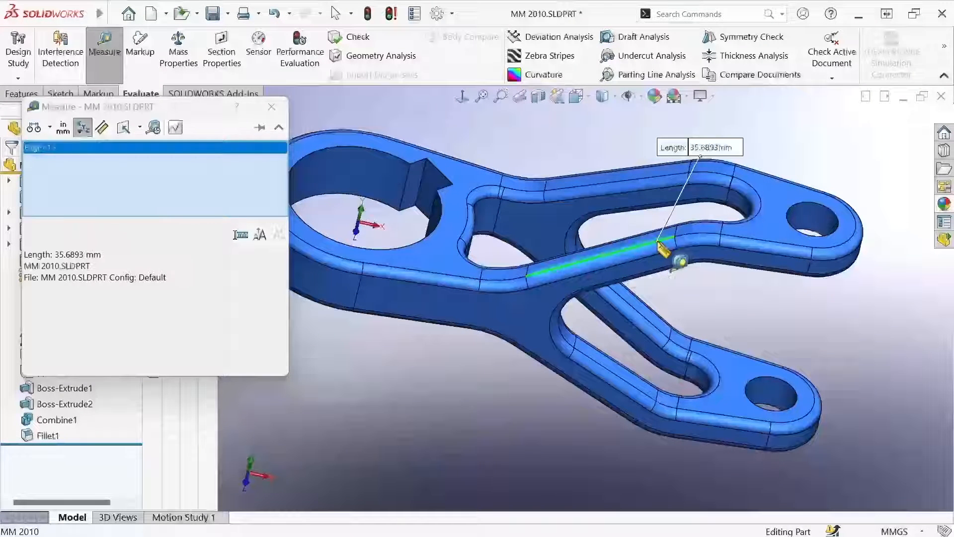
{"action": "left_click", "coordinate": [628, 376]}
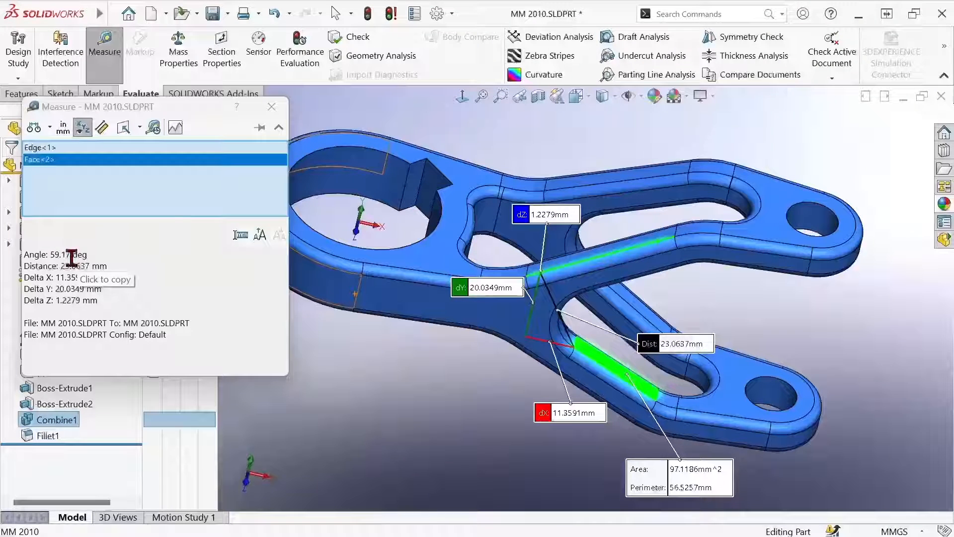
{"action": "left_click", "coordinate": [408, 388]}
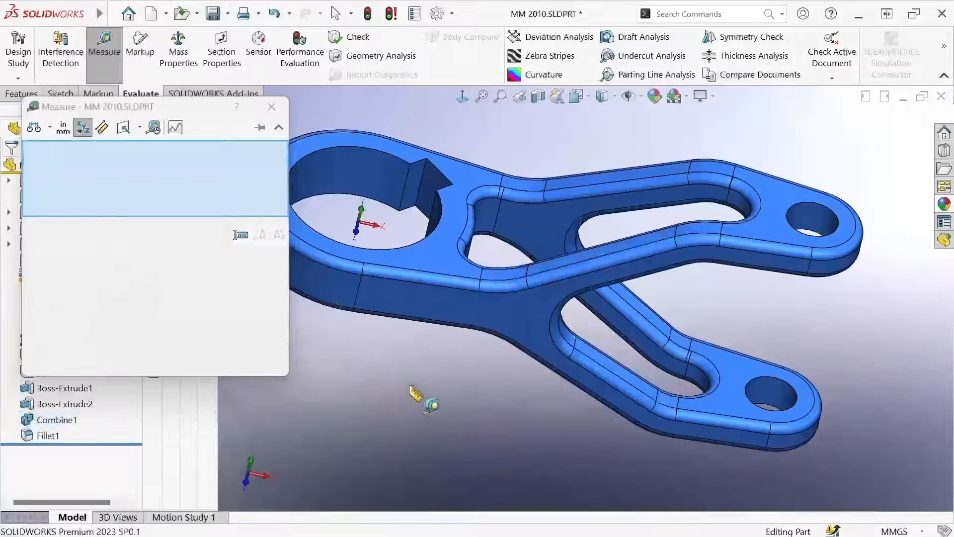
{"action": "left_click", "coordinate": [271, 107]}
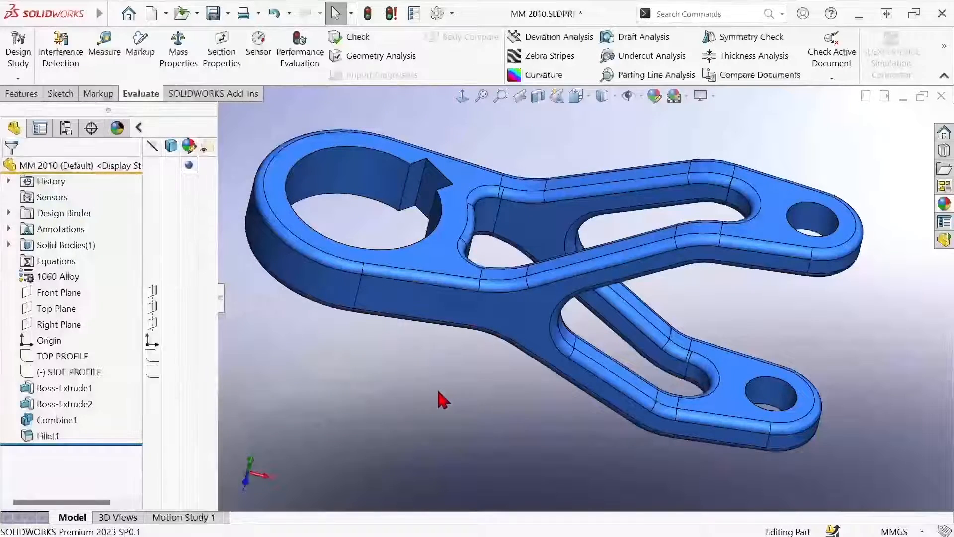
Start a new sketch on the Front Plane and orient the view normal to it
{"action": "middle_click_drag", "start_coordinate": [438, 392], "coordinate": [443, 351]}
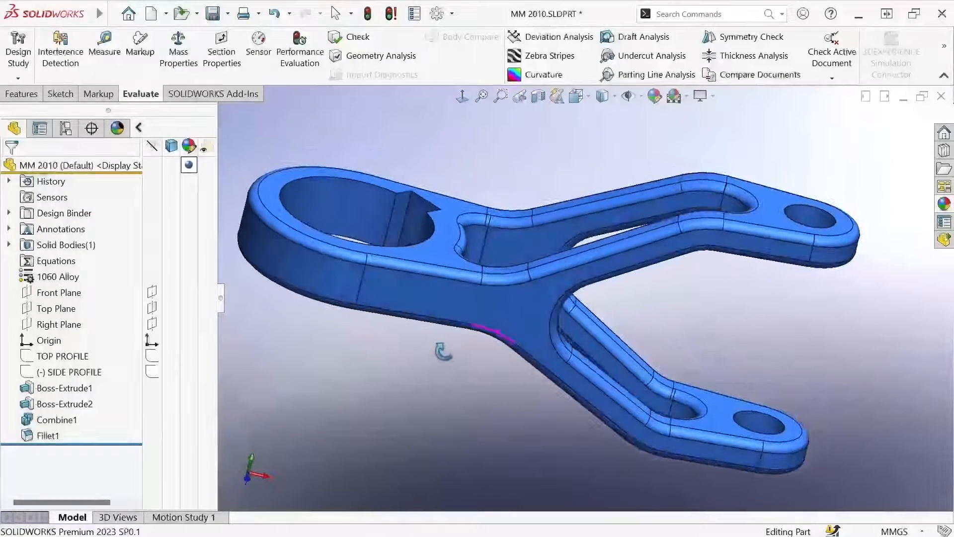
{"action": "scroll", "coordinate": [572, 323], "scroll_direction": "up", "scroll_amount": 3}
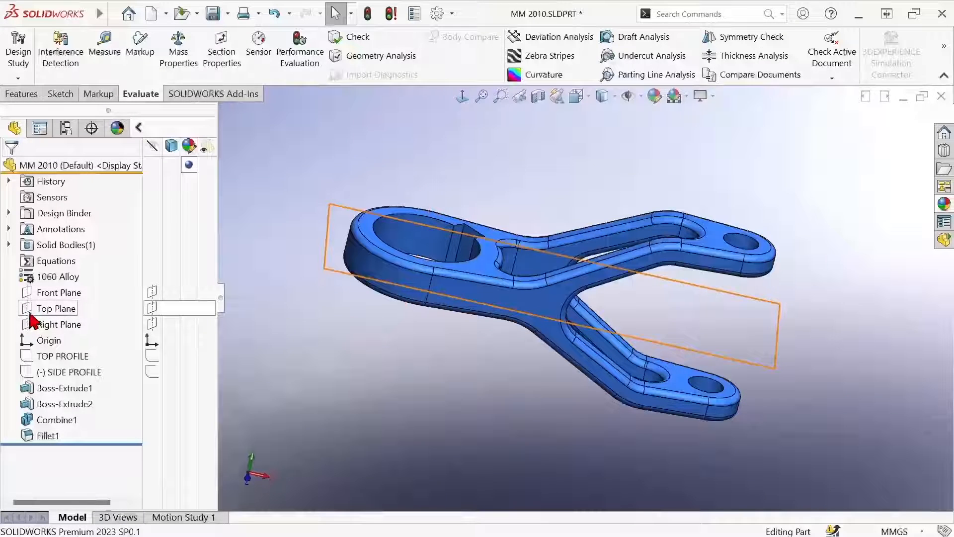
{"action": "left_click", "coordinate": [28, 292]}
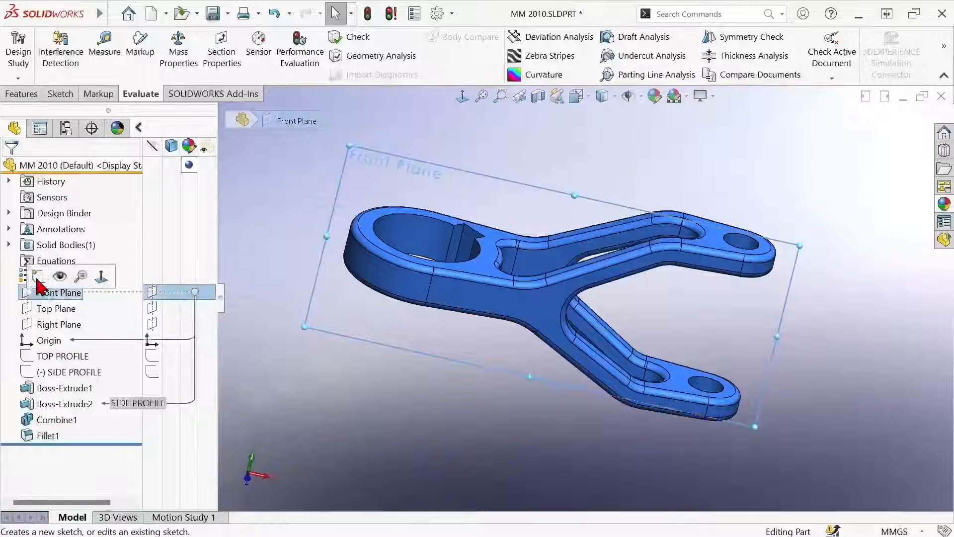
{"action": "left_click", "coordinate": [38, 278]}
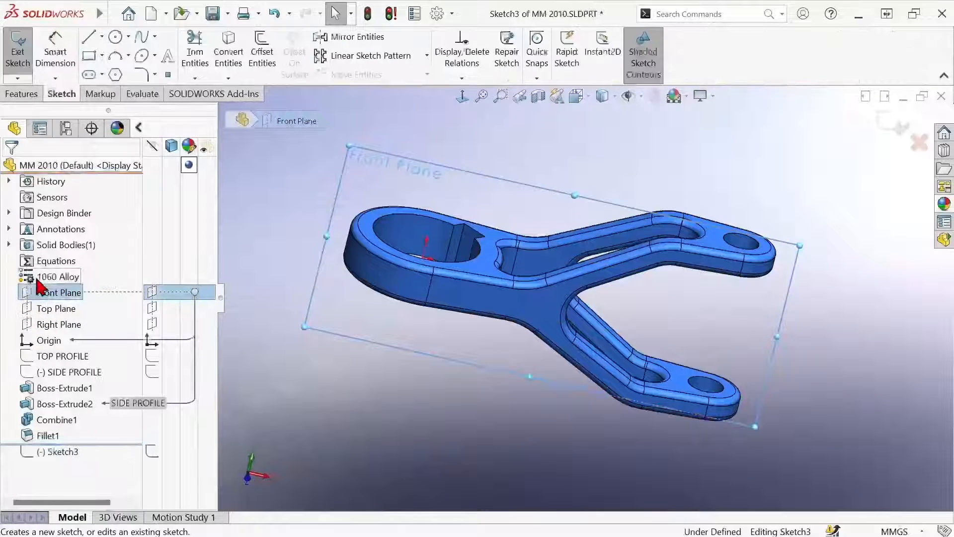
{"action": "left_click", "coordinate": [462, 96]}
{"action": "left_click", "coordinate": [563, 134]}
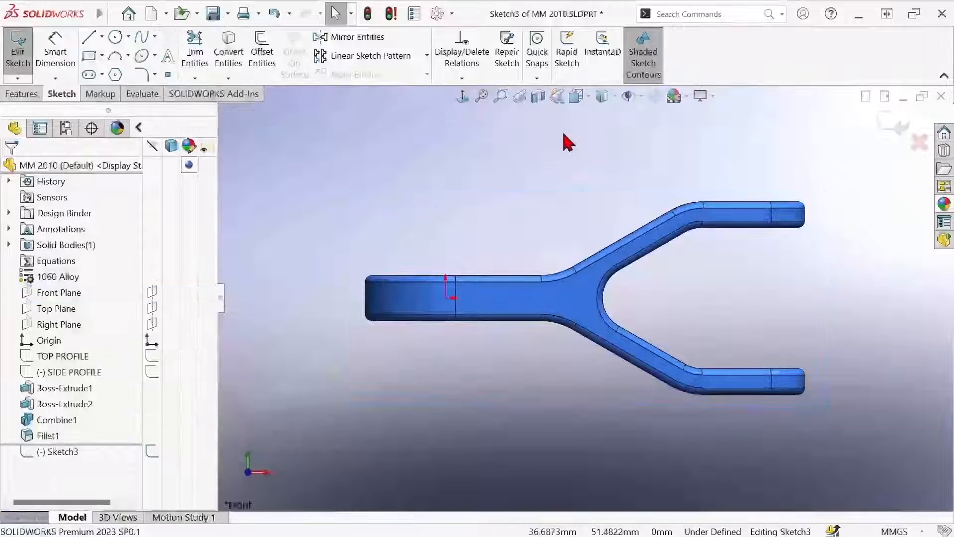
Convert the outer sloped edges of both fork arms into sketch lines
{"action": "scroll", "coordinate": [656, 268], "scroll_direction": "down", "scroll_amount": 1}
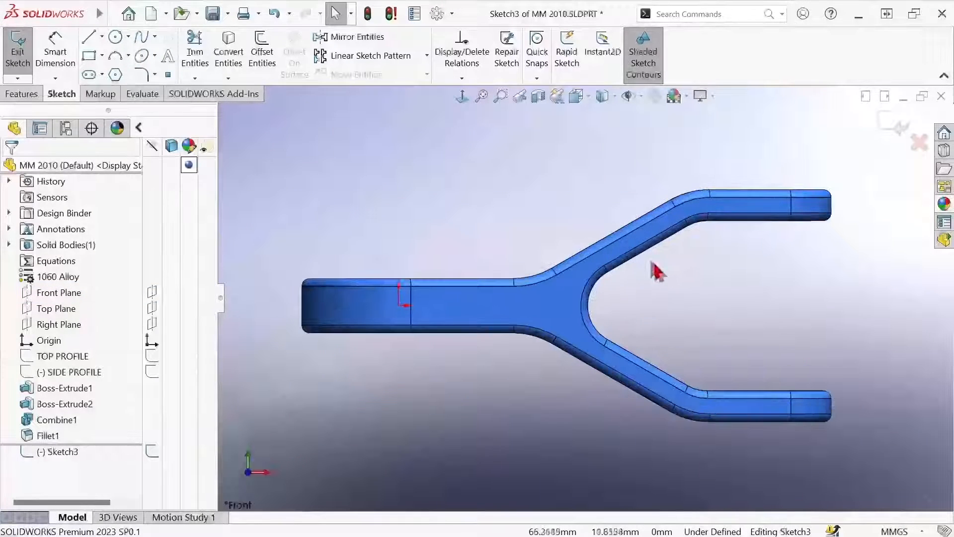
{"action": "left_click", "coordinate": [635, 223]}
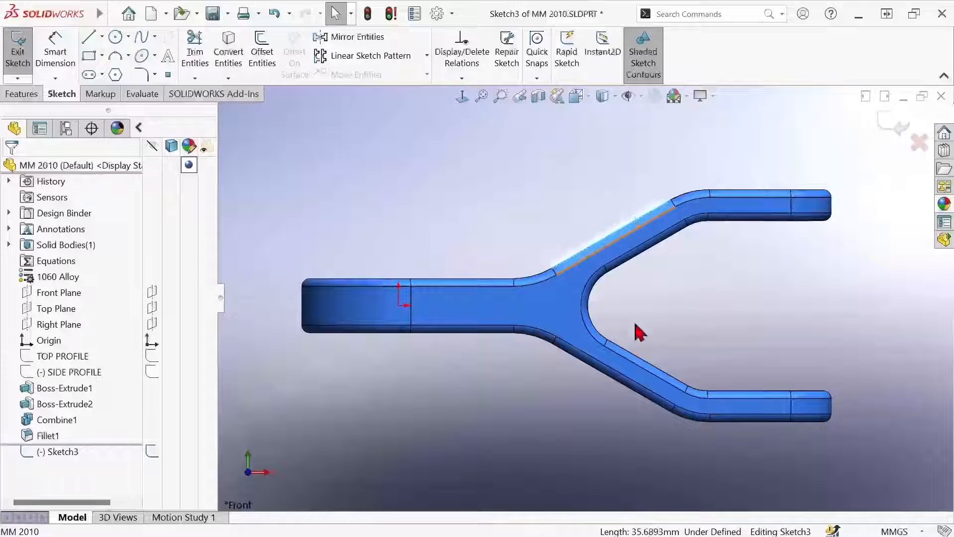
{"action": "left_click", "coordinate": [624, 384], "text": "ctrl"}
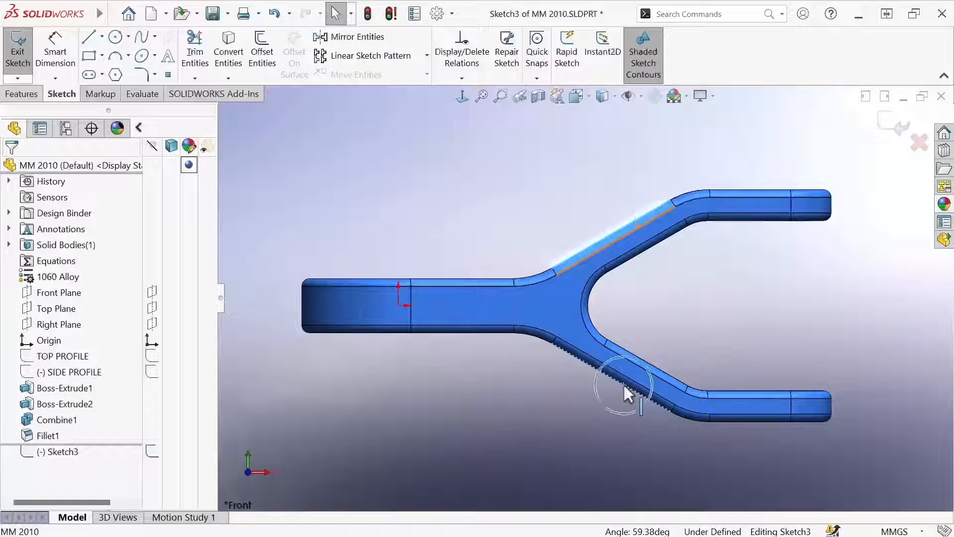
{"action": "left_click", "coordinate": [239, 64]}
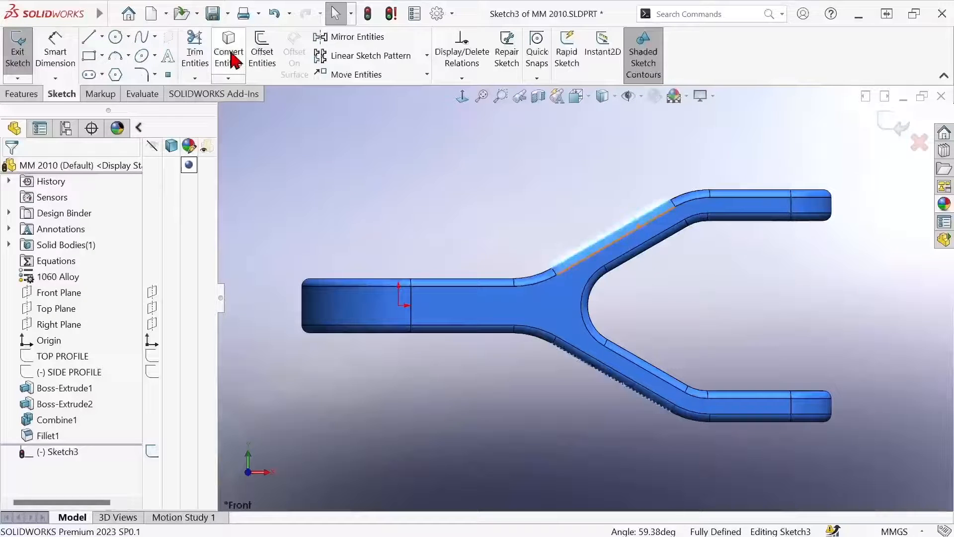
Dimension the angle between the two converted sloped lines, placing it inside the fork opening as a driven dimension
{"action": "left_click", "coordinate": [58, 54]}
{"action": "left_click", "coordinate": [644, 214]}
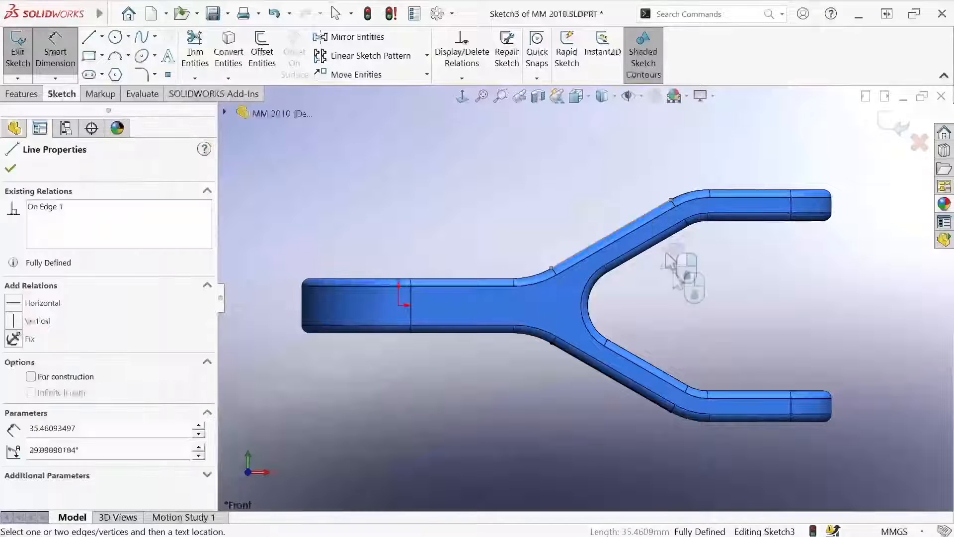
{"action": "left_click", "coordinate": [645, 396]}
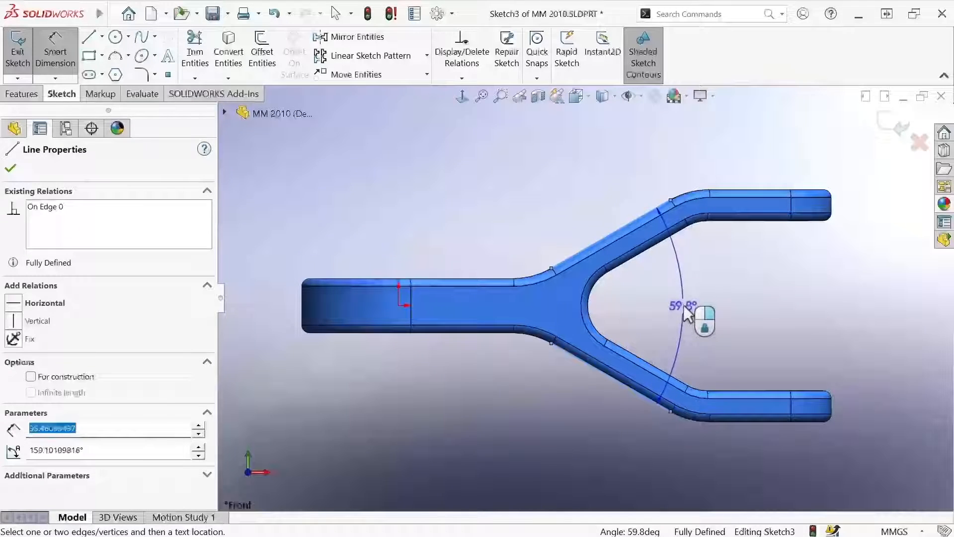
{"action": "left_click", "coordinate": [686, 311]}
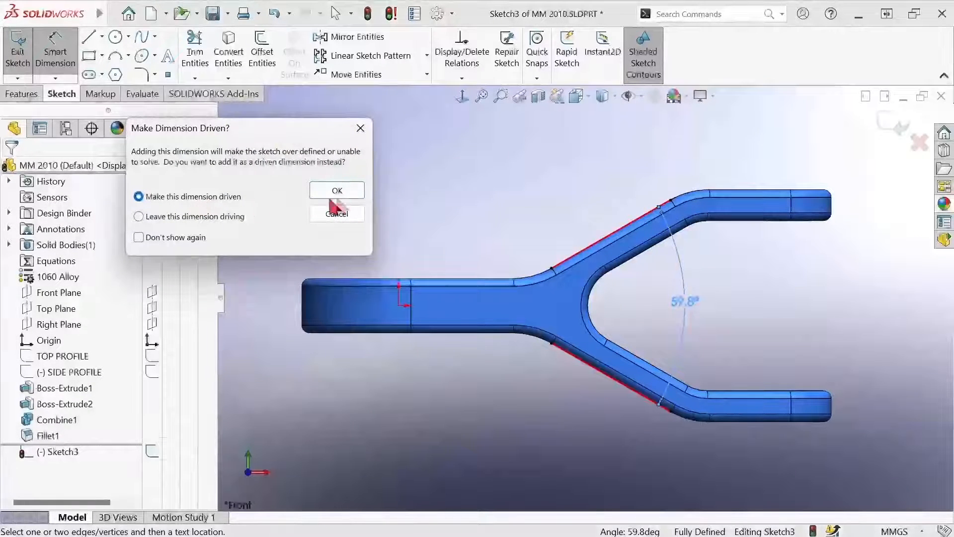
{"action": "left_click", "coordinate": [347, 191]}
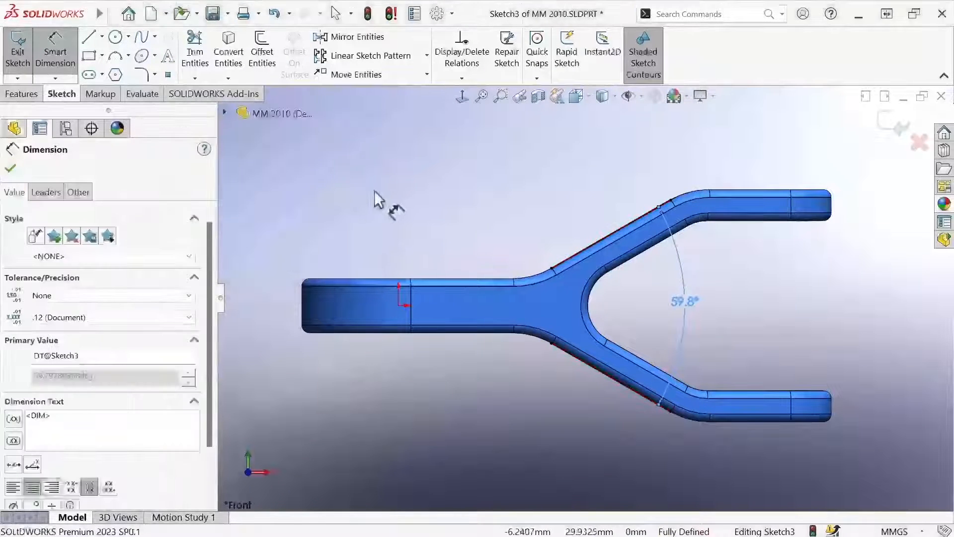
Set the angle dimension's precision to four decimal places (.1234) and exit the sketch
{"action": "left_click", "coordinate": [81, 321]}
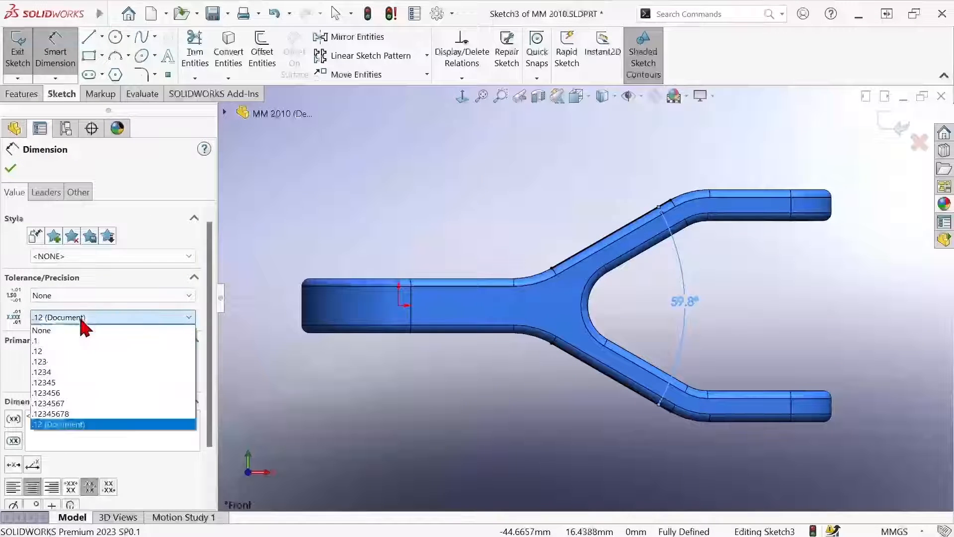
{"action": "left_click", "coordinate": [64, 372]}
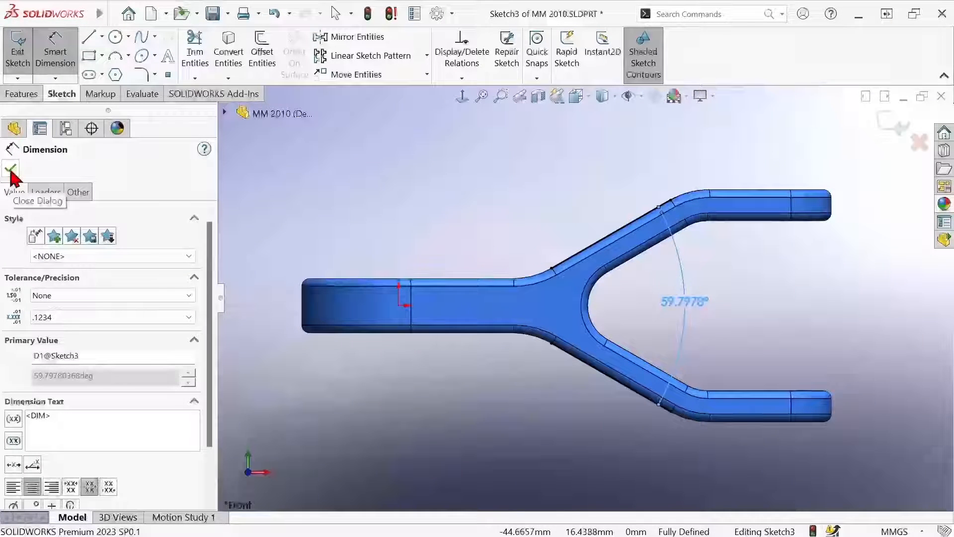
{"action": "left_click", "coordinate": [10, 169]}
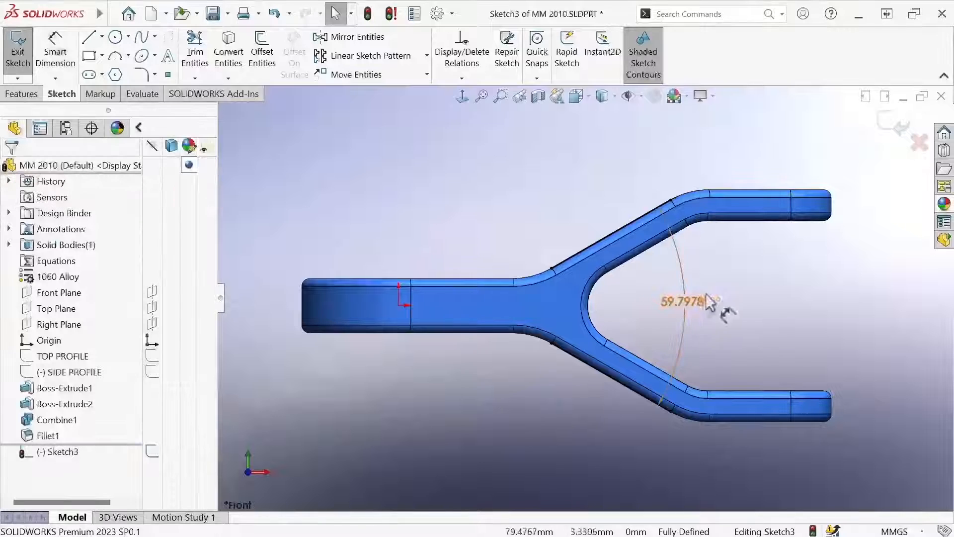
{"action": "left_click", "coordinate": [891, 127]}
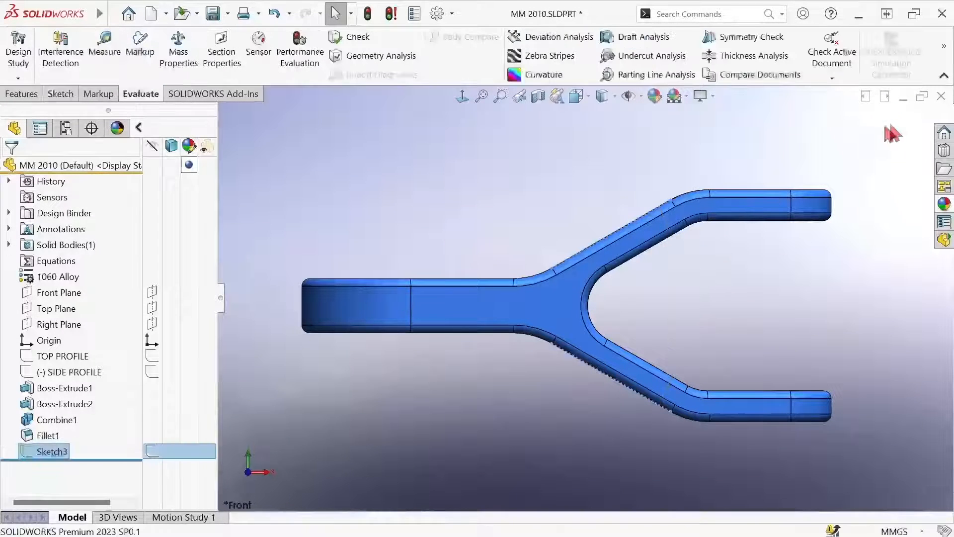
Move the SIDE PROFILE sketch's shorter horizontal dimension closer to the part, set it to 30 mm and rebuild the model
{"action": "left_click", "coordinate": [580, 441]}
{"action": "middle_click_drag", "start_coordinate": [749, 305], "coordinate": [734, 344]}
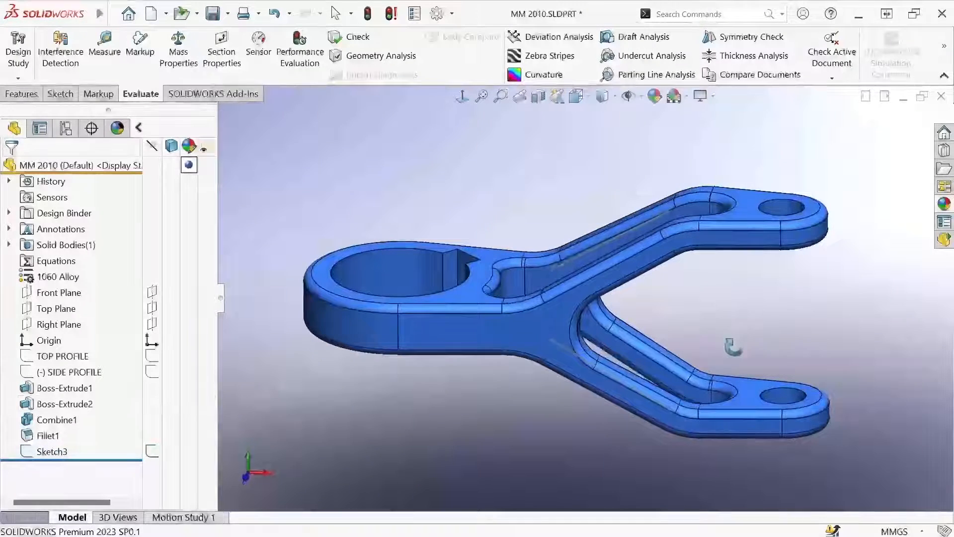
{"action": "left_click", "coordinate": [34, 375]}
{"action": "scroll", "coordinate": [496, 421], "scroll_direction": "up", "scroll_amount": 4}
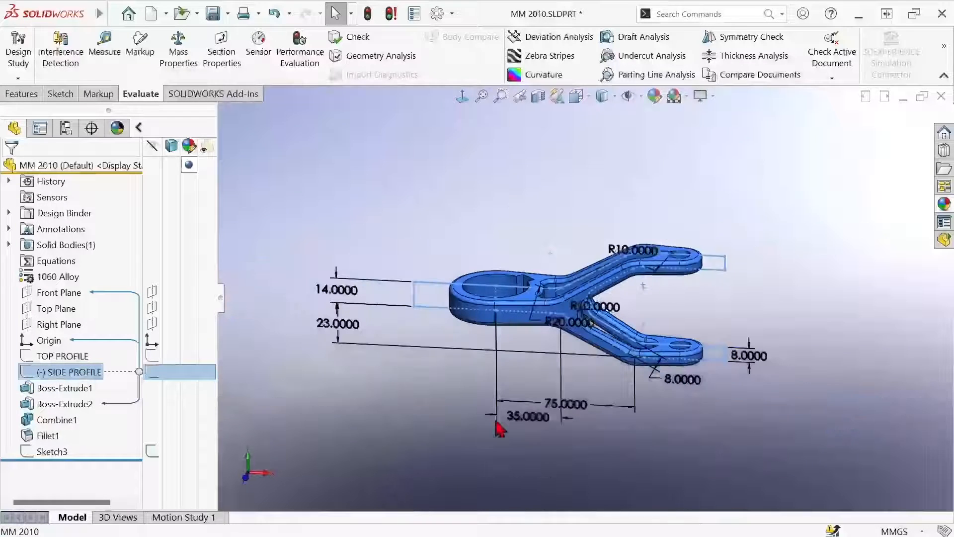
{"action": "left_click_drag", "start_coordinate": [530, 422], "coordinate": [529, 391]}
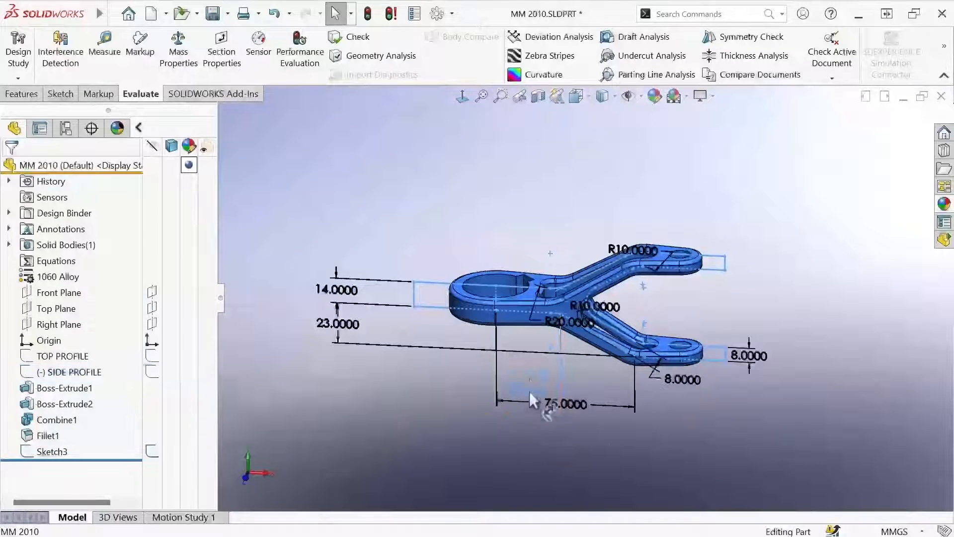
{"action": "double_click", "coordinate": [530, 376]}
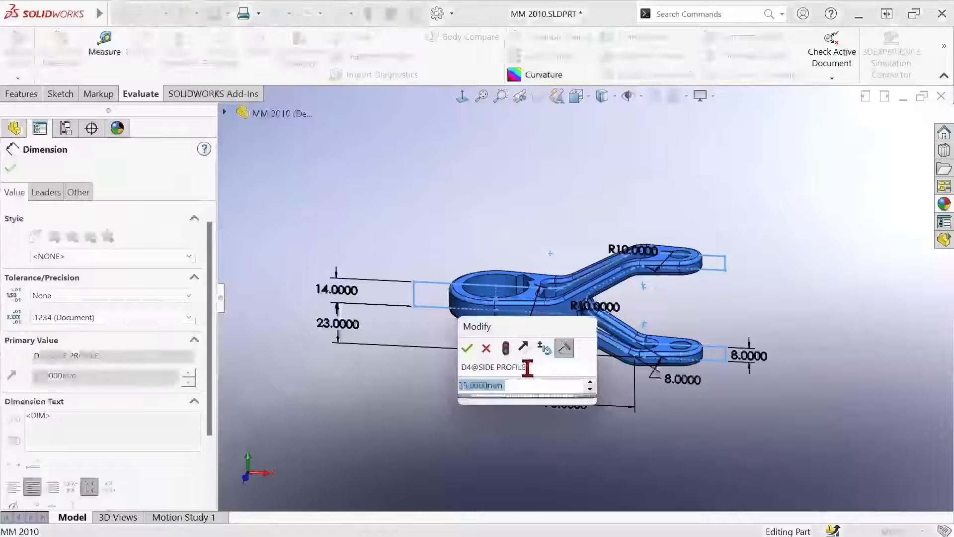
{"action": "type", "text": "30"}
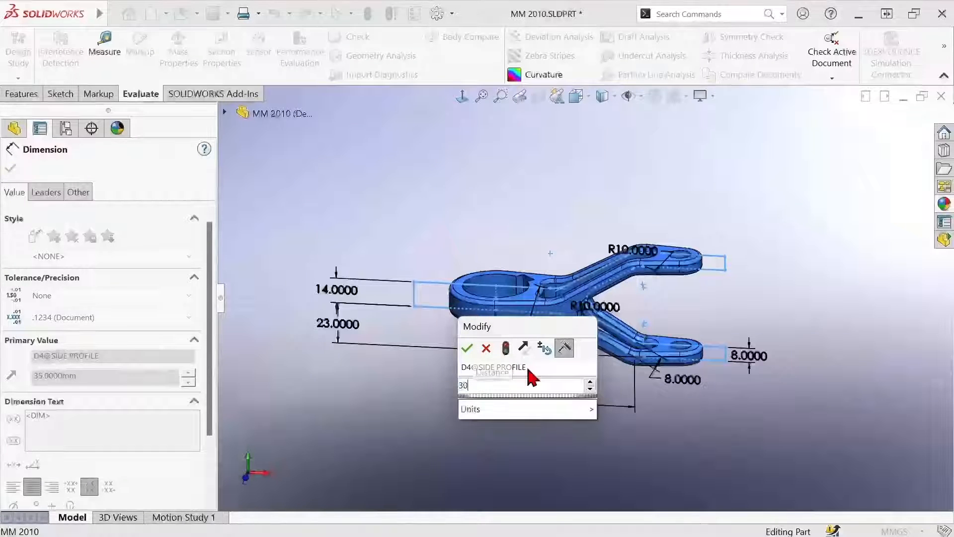
{"action": "left_click", "coordinate": [505, 348]}
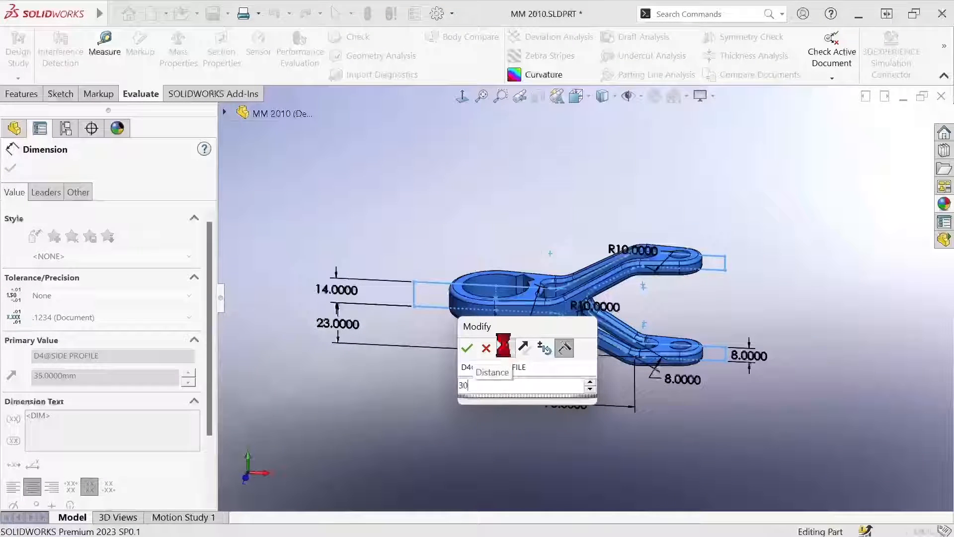
{"action": "left_click", "coordinate": [466, 347]}
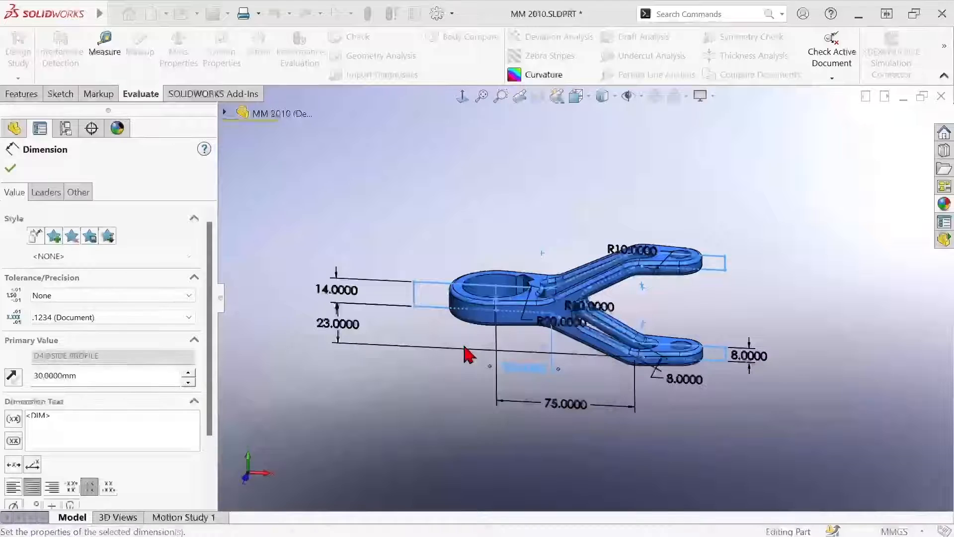
{"action": "left_click", "coordinate": [485, 416]}
Select the check sketch Sketch3 and inspect its driven angle dimension on the rebuilt bracket
{"action": "left_click", "coordinate": [52, 451]}
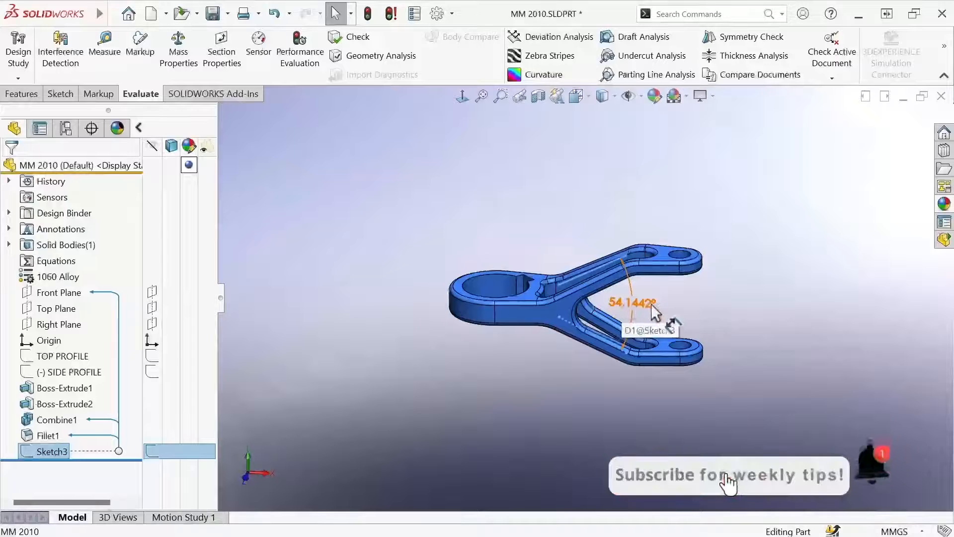
{"action": "mouse_move", "coordinate": [677, 411]}
{"action": "middle_mouse_down"}
{"action": "mouse_move", "coordinate": [681, 363]}
{"action": "mouse_move", "coordinate": [671, 396]}
{"action": "middle_mouse_up"}
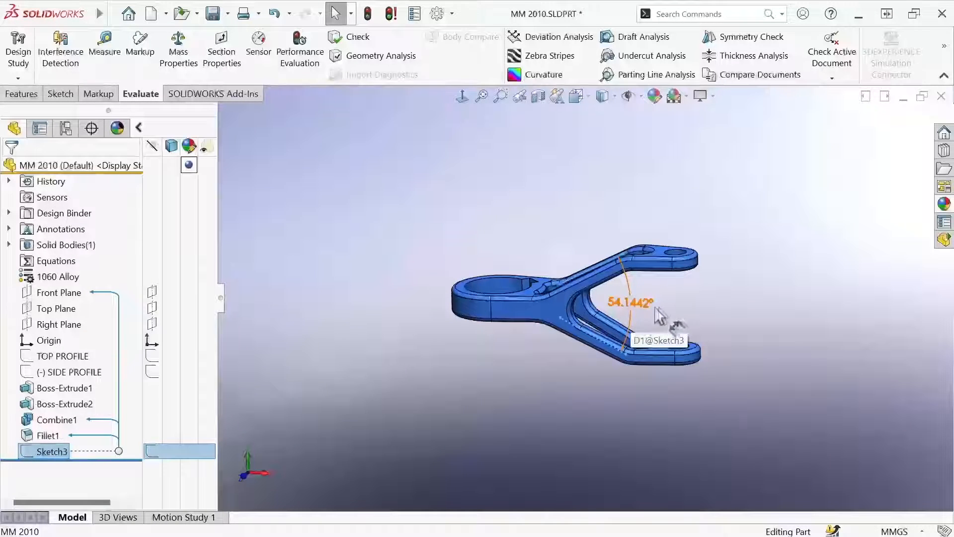
{"action": "middle_click_drag", "start_coordinate": [730, 290], "coordinate": [735, 316]}
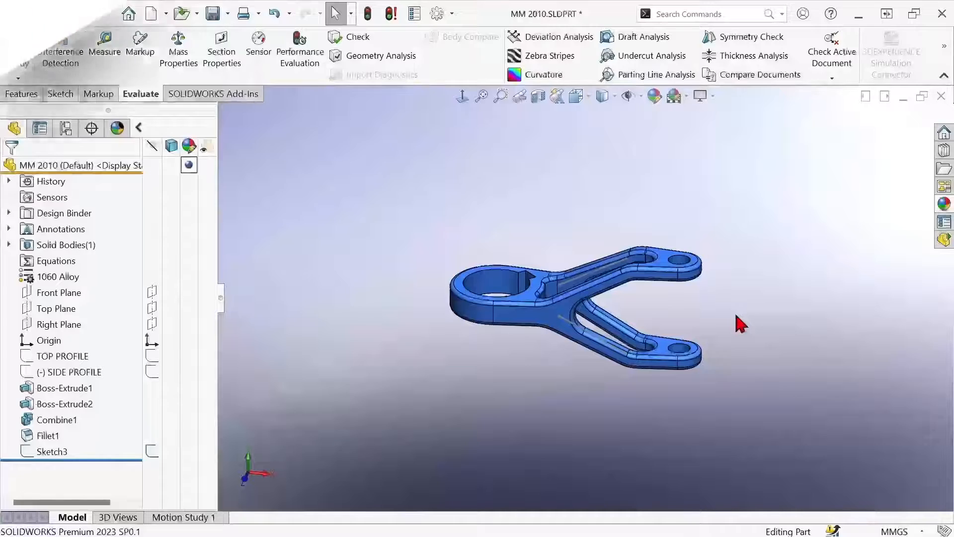